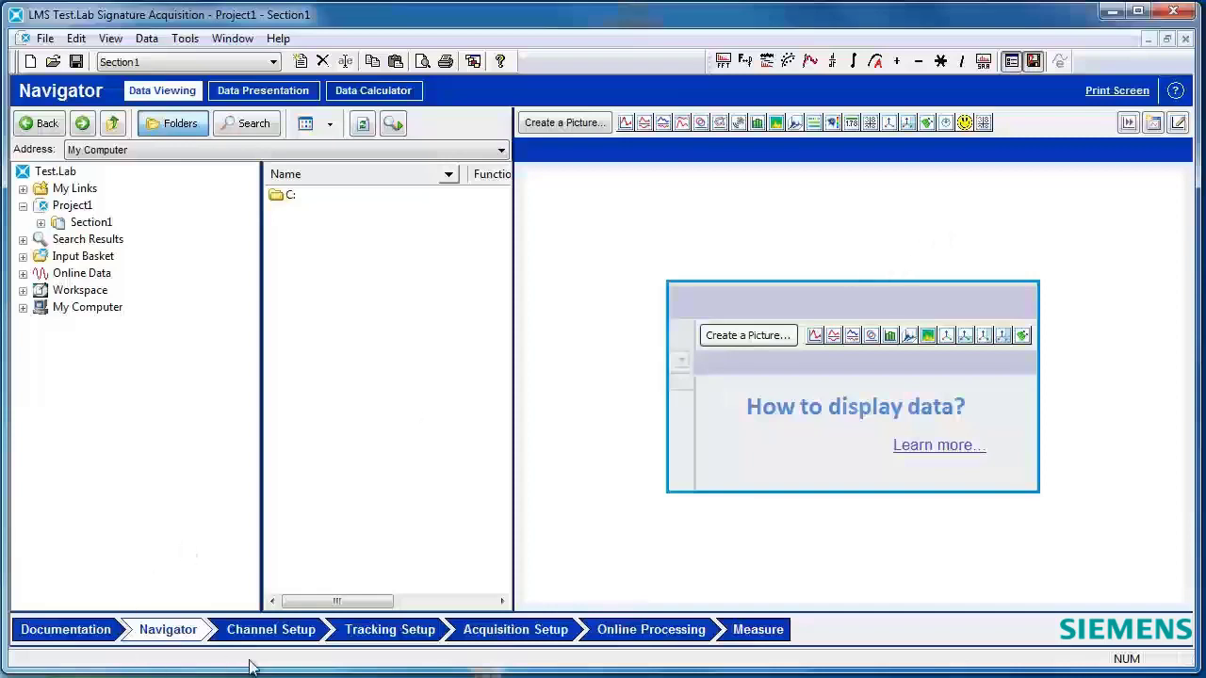
- Switch to the Channel Setup worksheet listing the tacho and three vibration input channels
click(283, 637)
- Group Input1–3 as a Triax-RH point named acel on +X/+Y/+Z, with ICP input mode
click(315, 179)
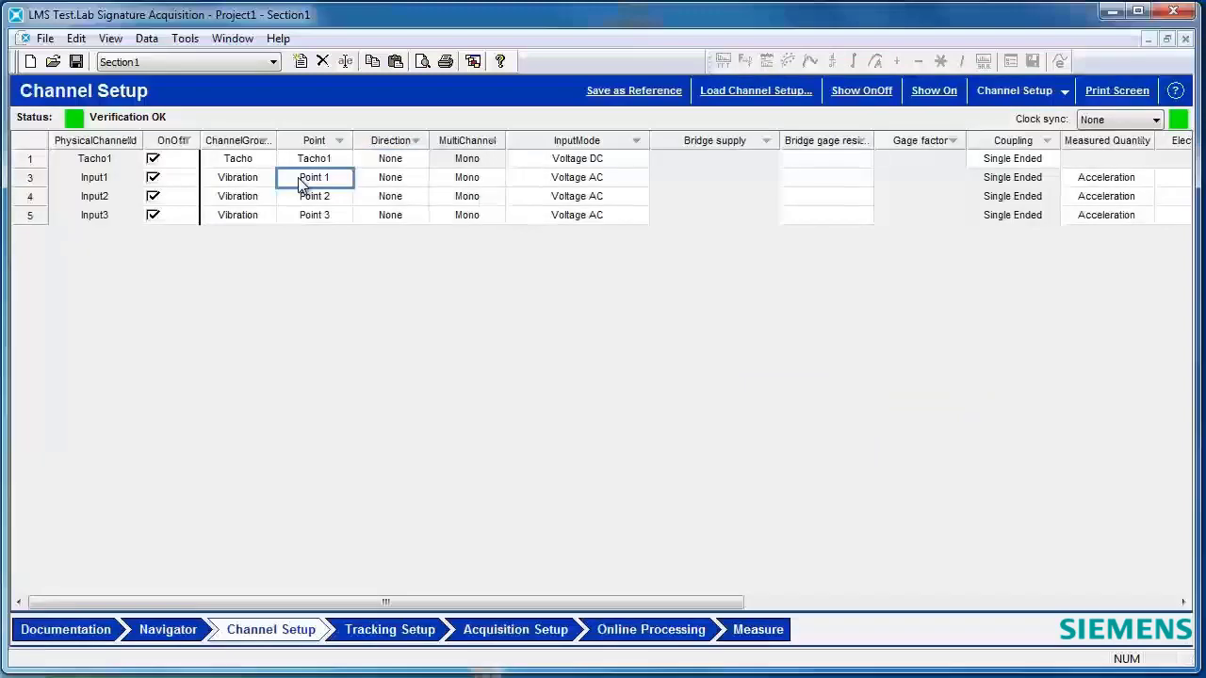
click(558, 186)
click(649, 179)
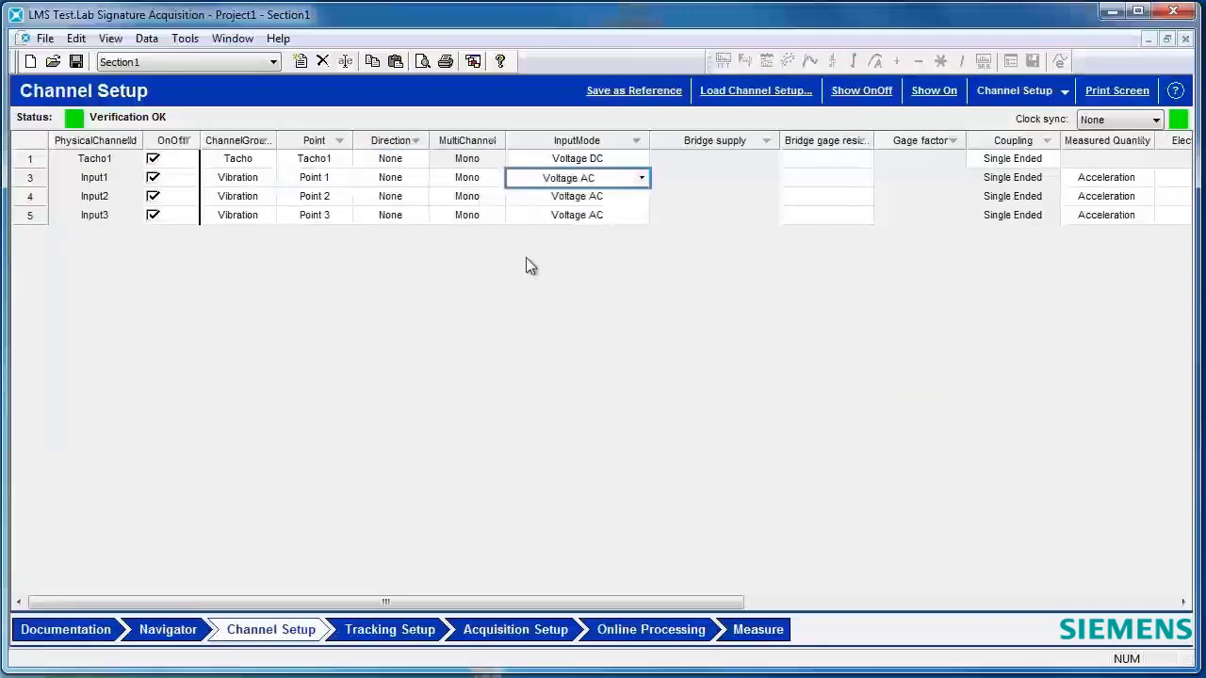
click(497, 186)
click(497, 178)
click(476, 237)
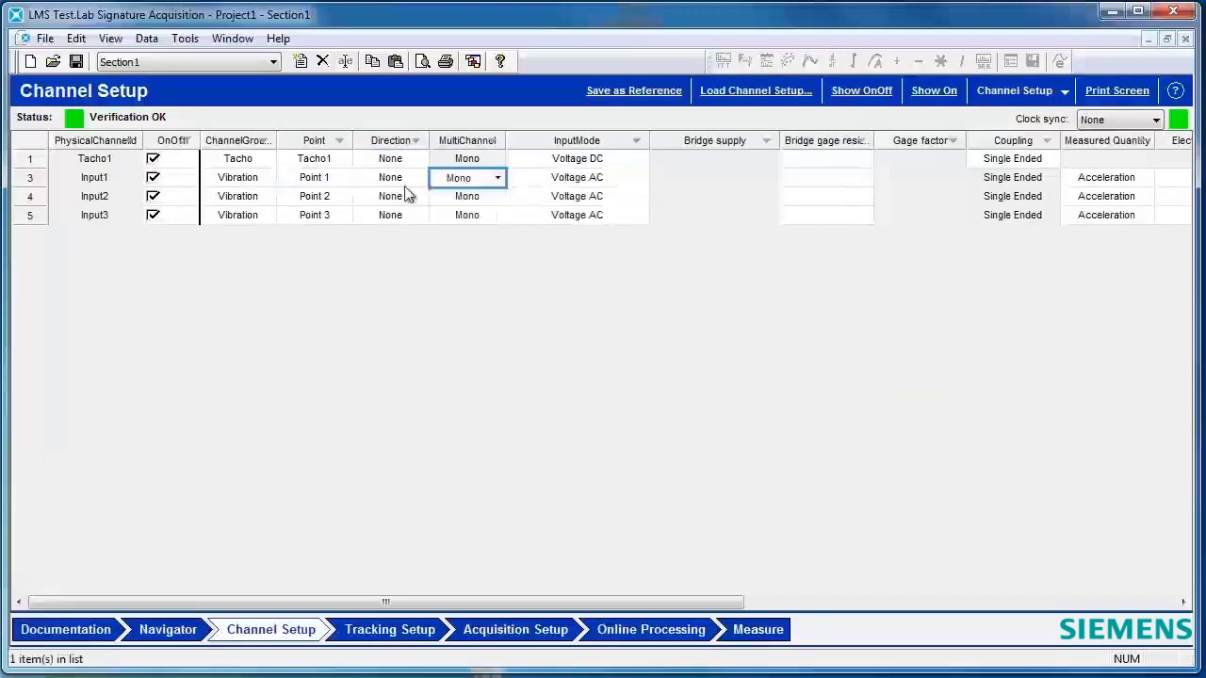
click(315, 177)
text(acel)
key(Return)
click(603, 181)
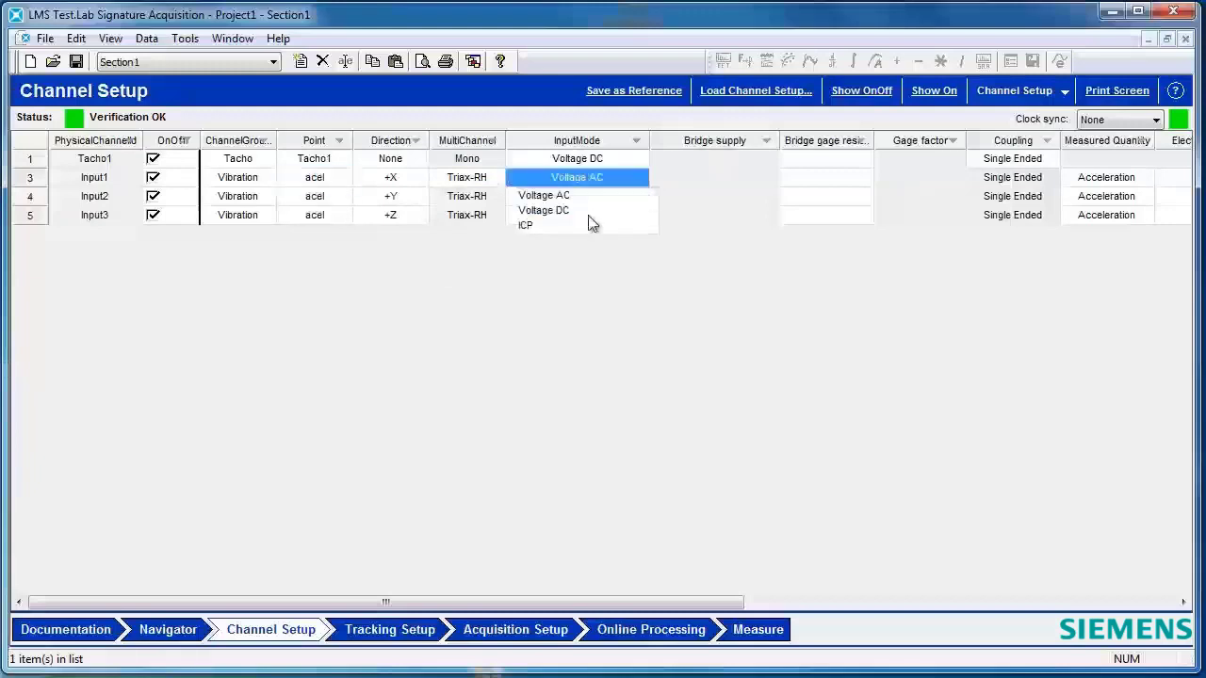
click(590, 223)
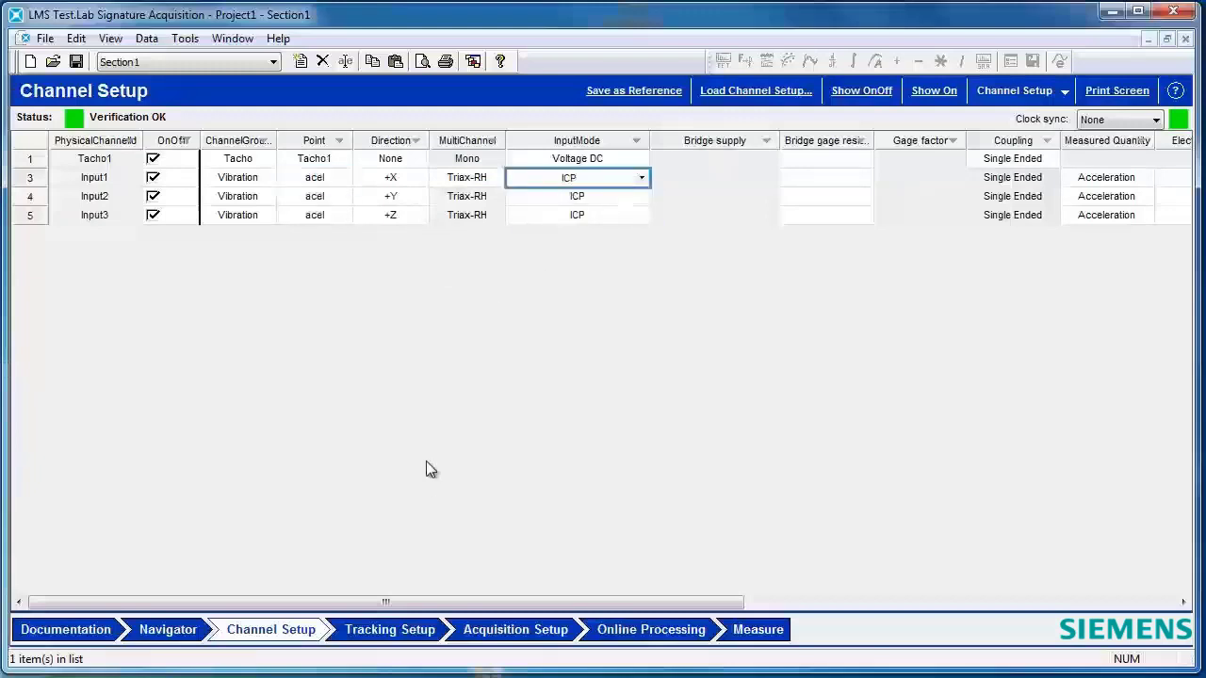
- Use Tacho tracking with a 2500 rpm maximum and 15 rpm increment, then go to Acquisition Setup
click(430, 635)
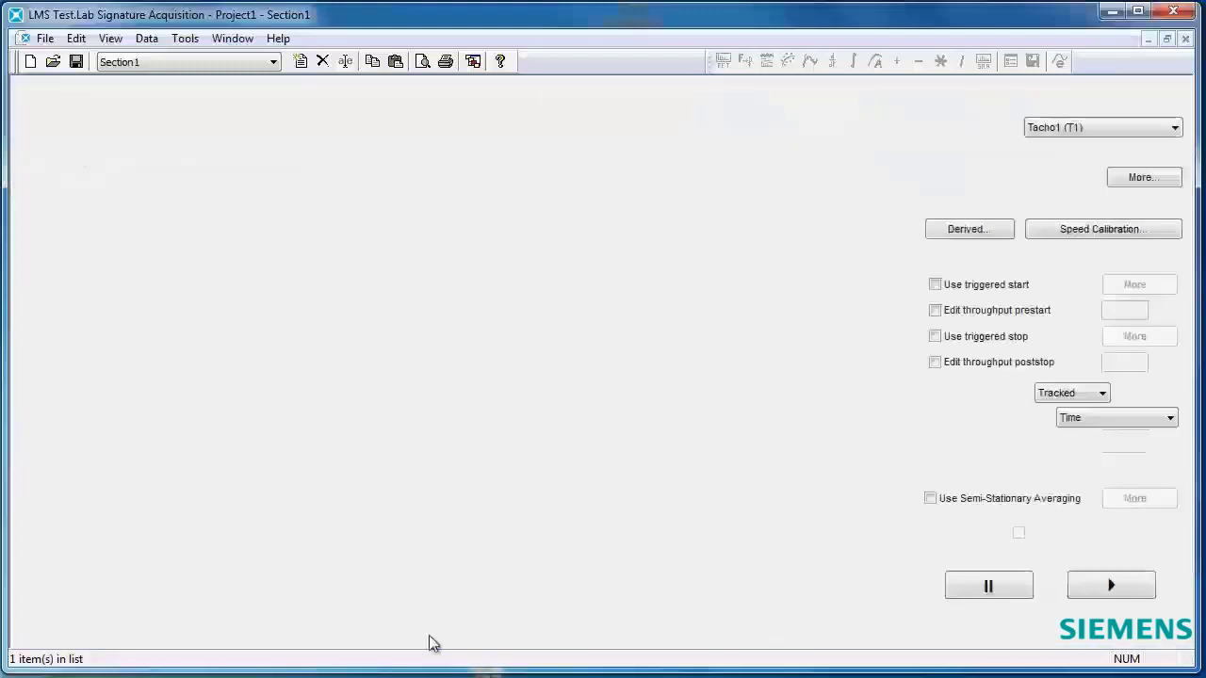
click(1081, 418)
click(1073, 448)
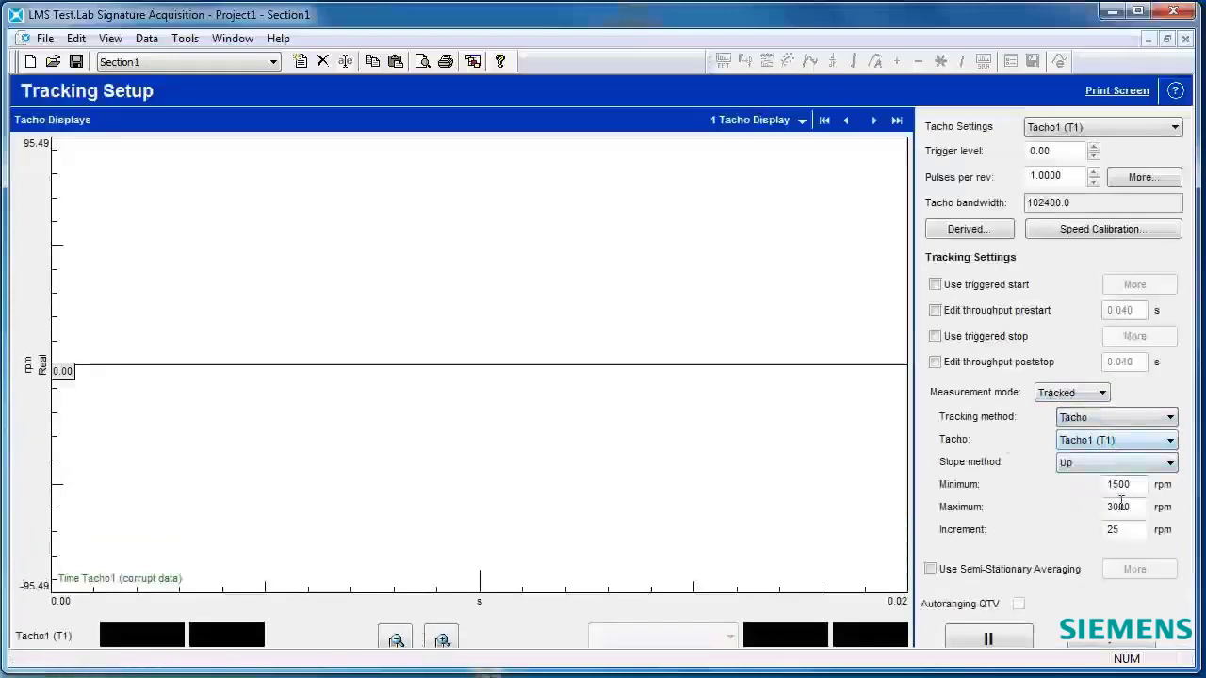
double_click(1129, 506)
text(2500)
double_click(1110, 529)
text(15)
key(ctrl+Tab)
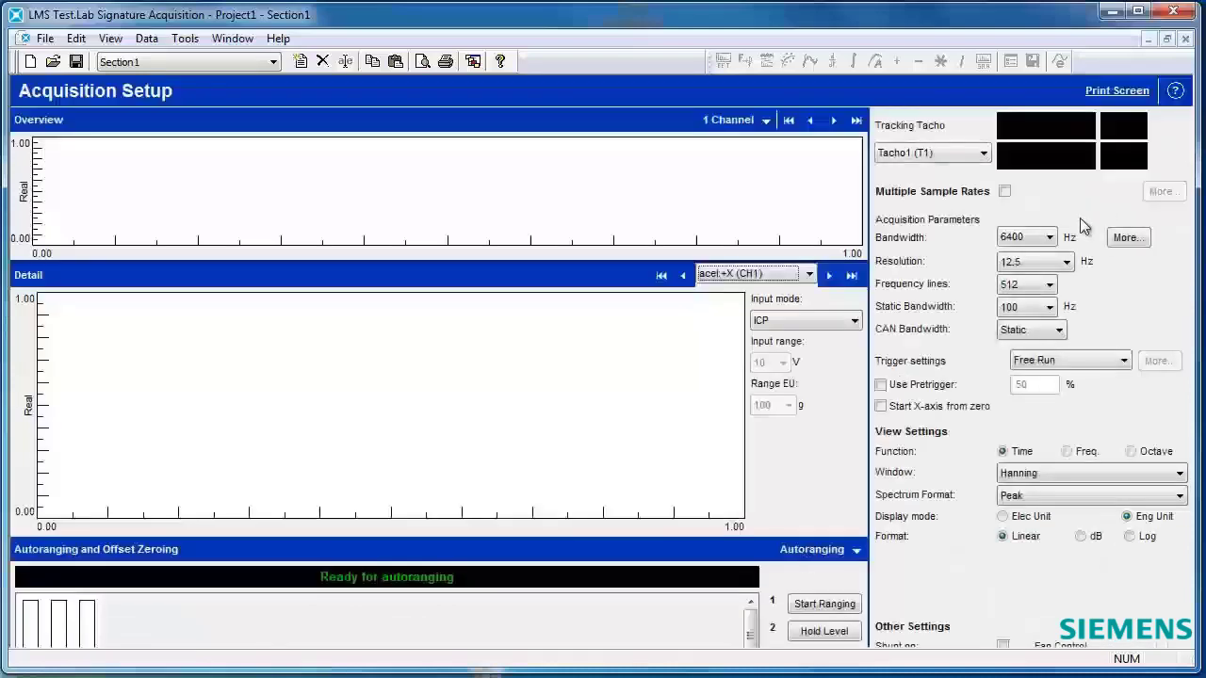
- Set the bandwidth to 10240 Hz and the frequency resolution to 1.25 Hz
click(1040, 238)
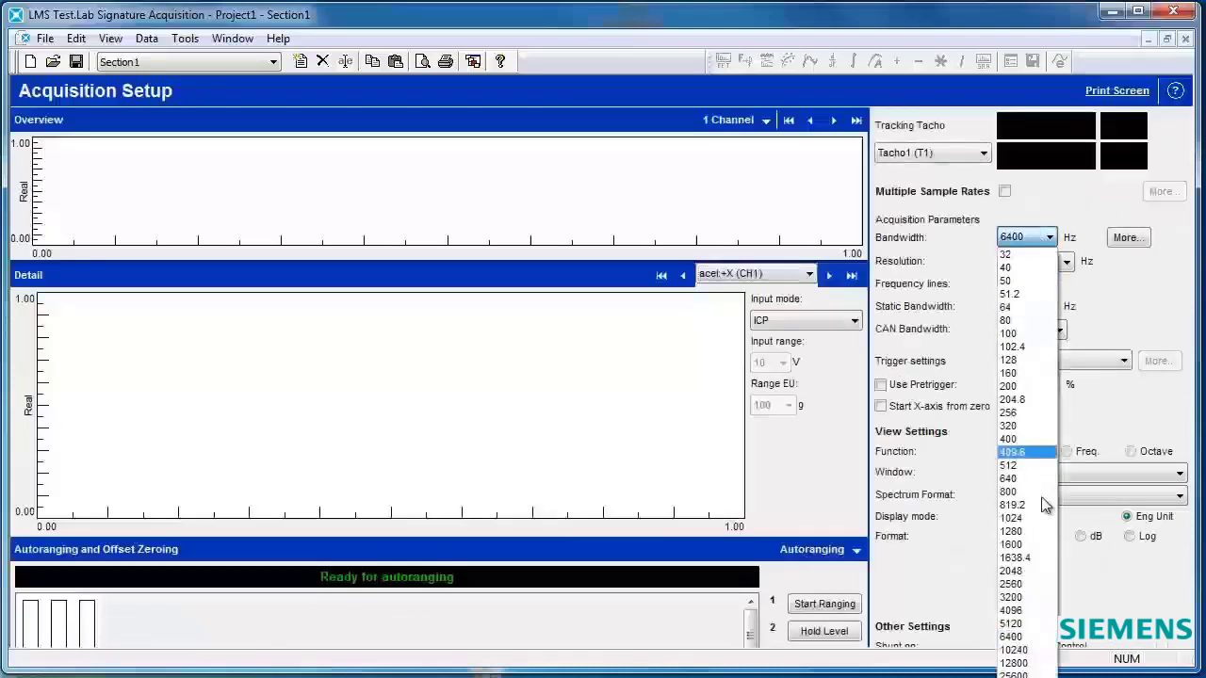
click(1022, 651)
click(1039, 268)
click(1016, 308)
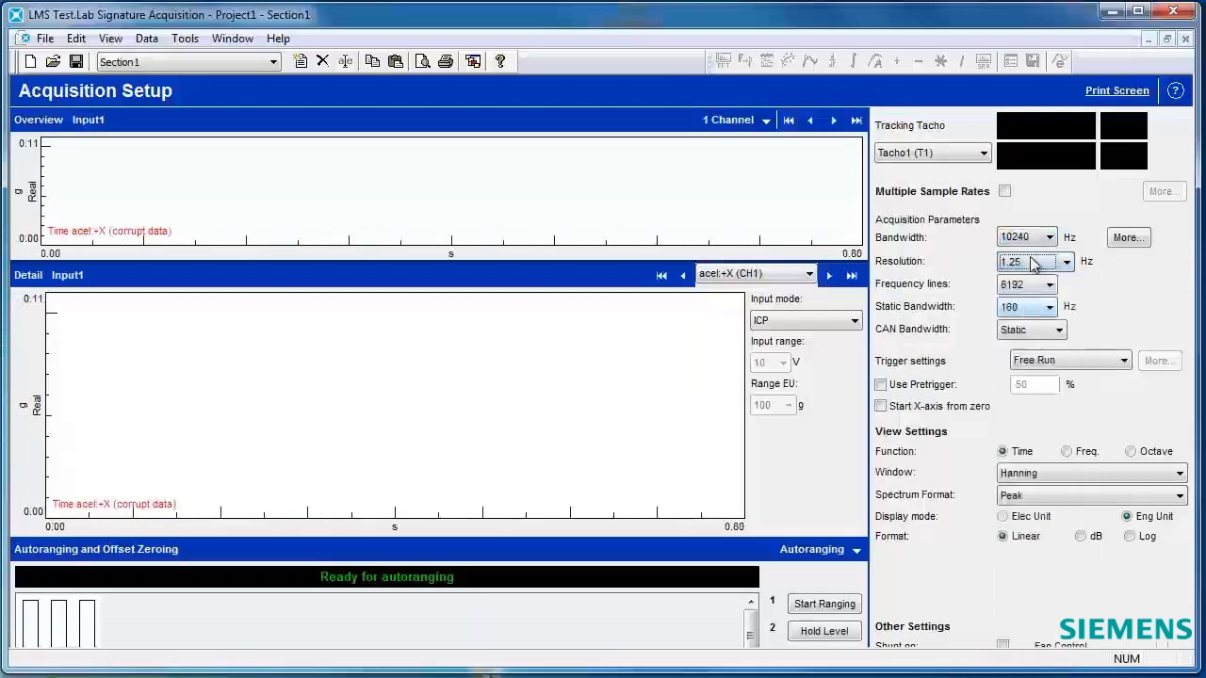
- In Online Processing, add orders 1;2;3 for Tacho1, then move on to Measure
key(ctrl+Tab)
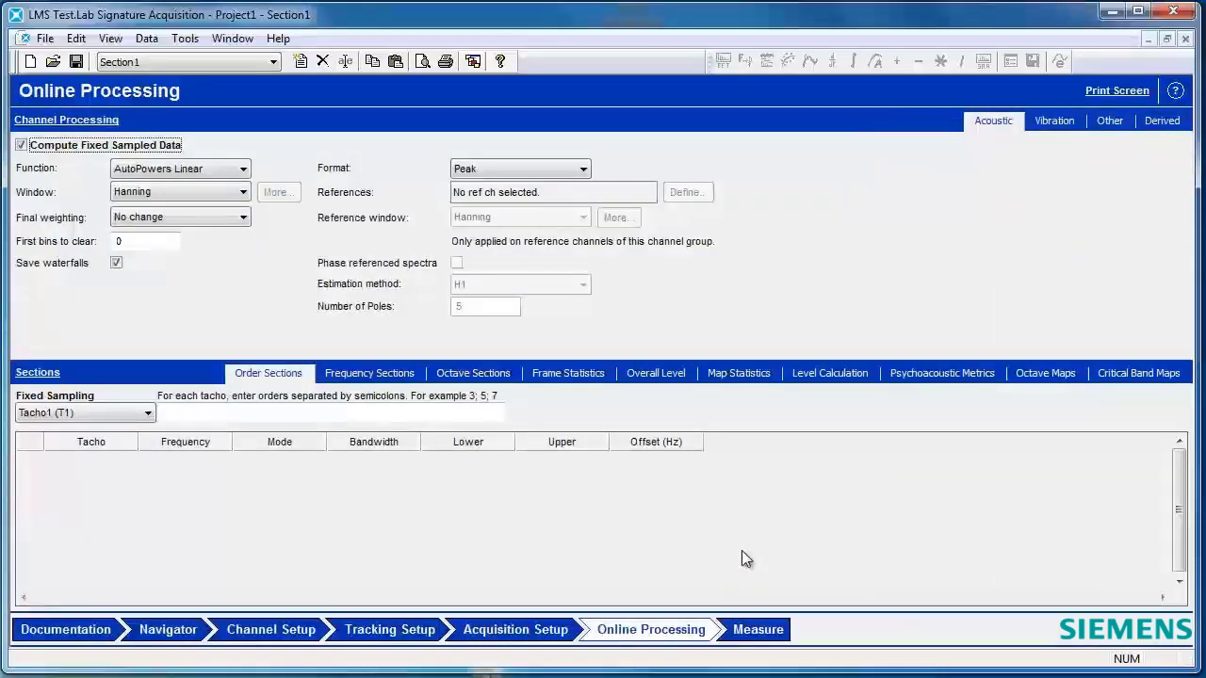
click(254, 413)
text(1;2;3)
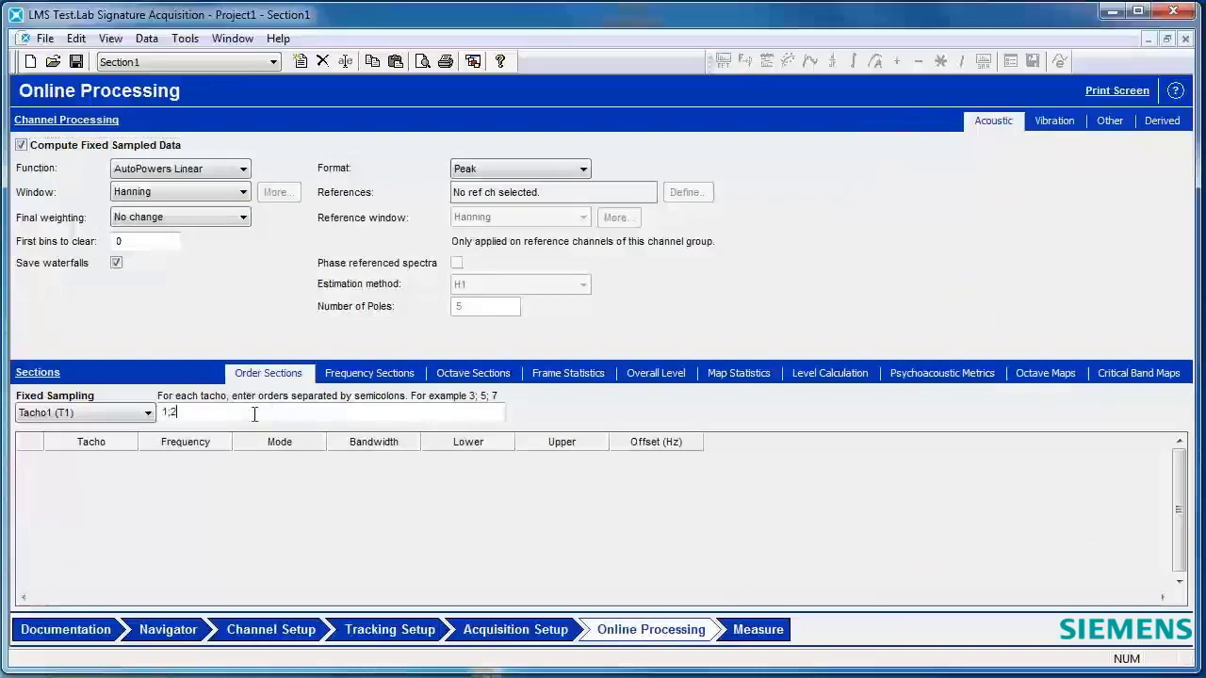
key(Return)
key(ctrl+Tab)
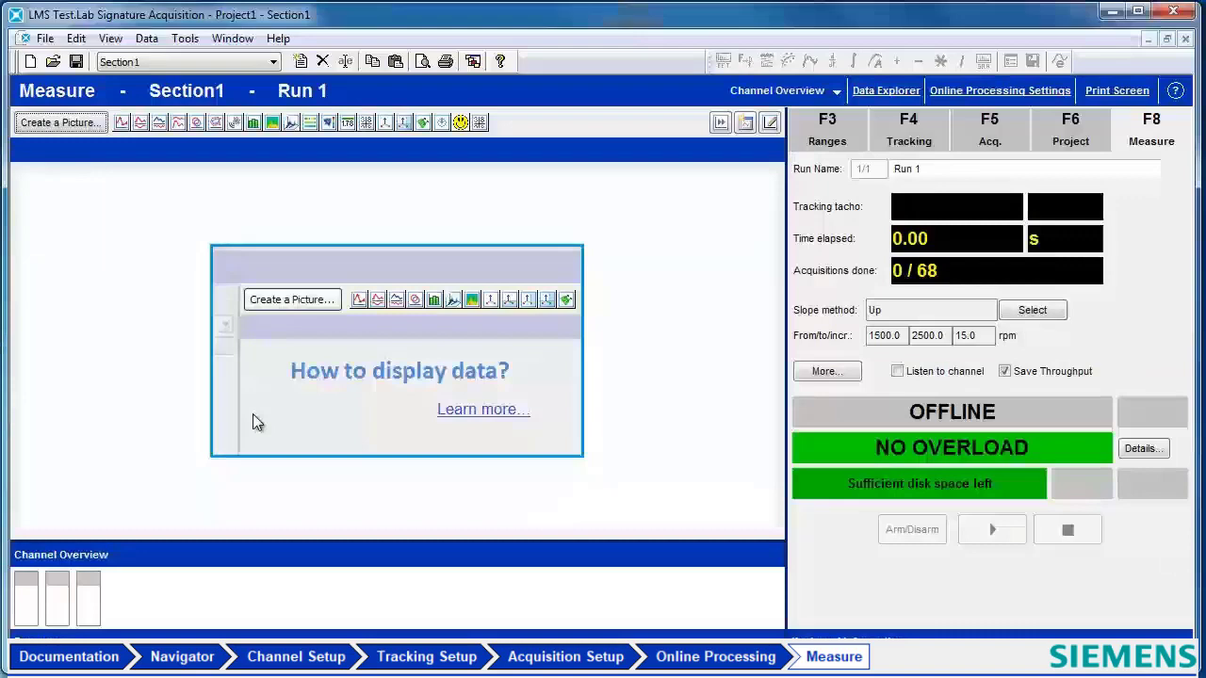
- Load the 1x2_colormap layout with the acel:+X AutoPower waterfall on top and its spectrum below
click(65, 119)
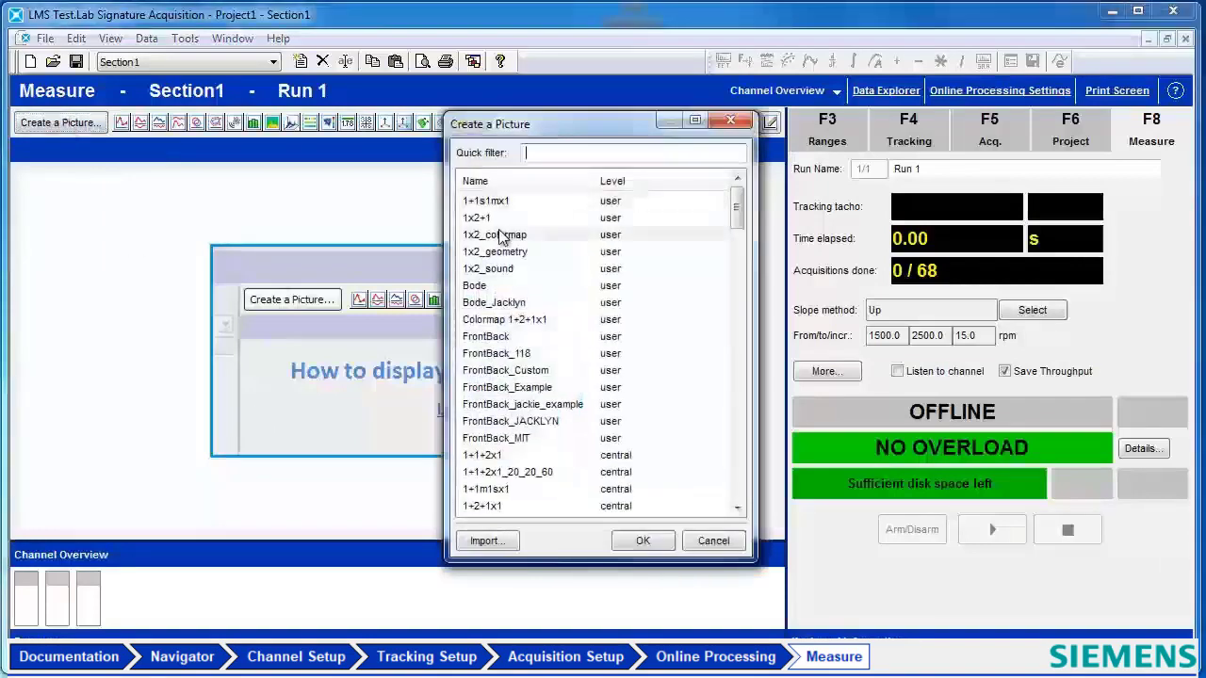
double_click(501, 234)
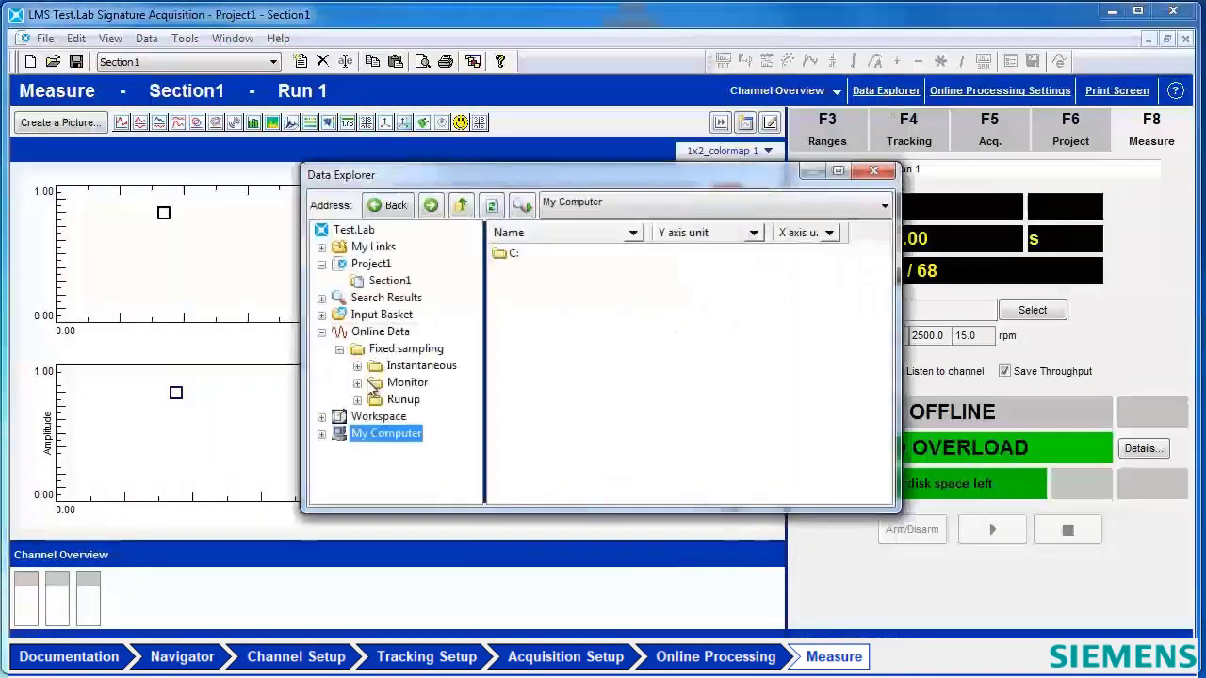
click(357, 399)
click(375, 434)
click(440, 450)
drag(556, 254, 261, 261)
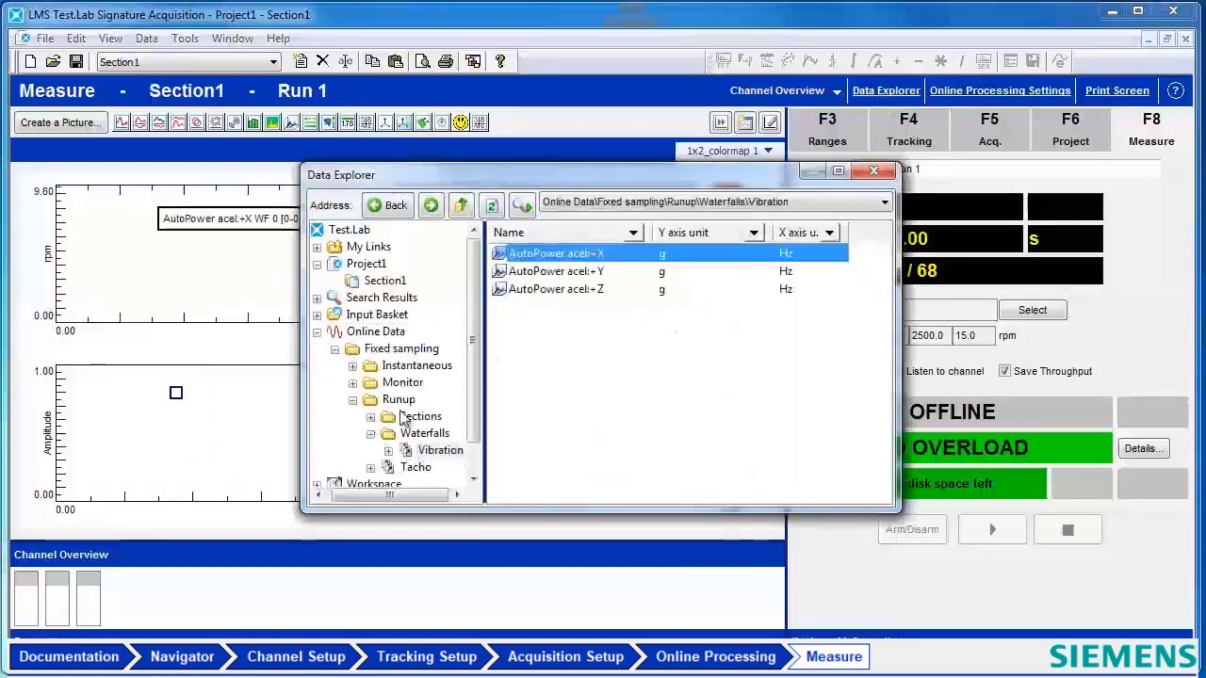
click(352, 382)
click(416, 399)
drag(547, 254, 254, 400)
click(874, 170)
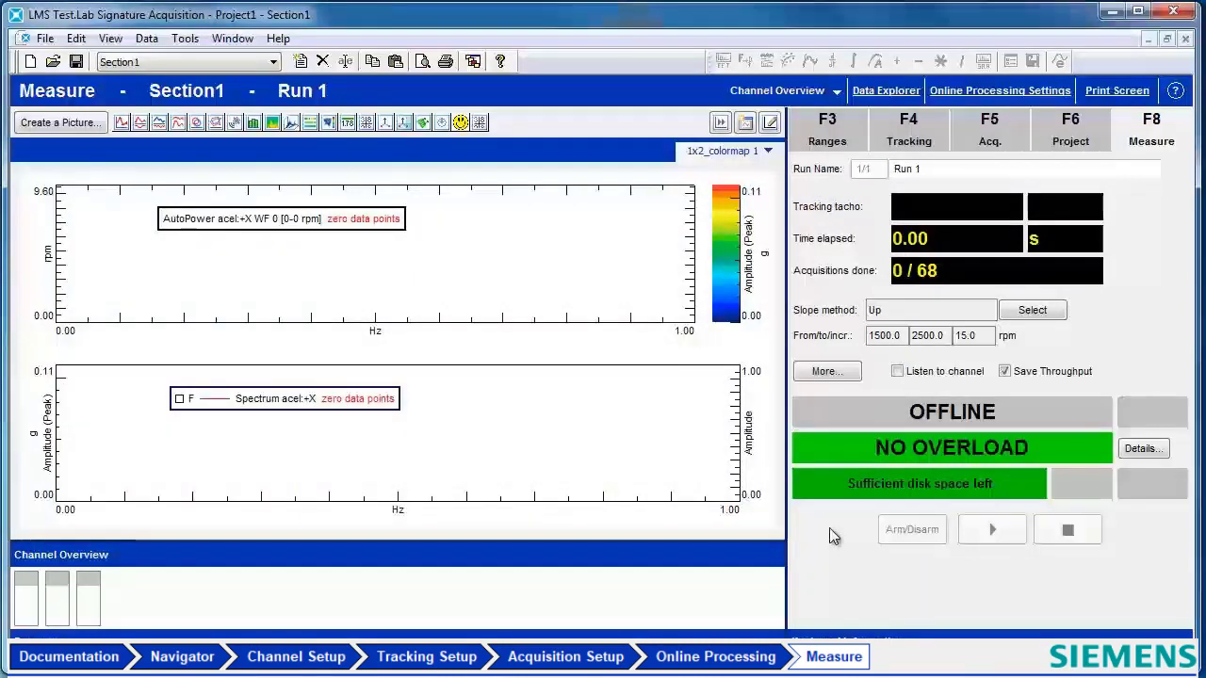
- Save the current setup as a project template named 'My Template'
click(45, 38)
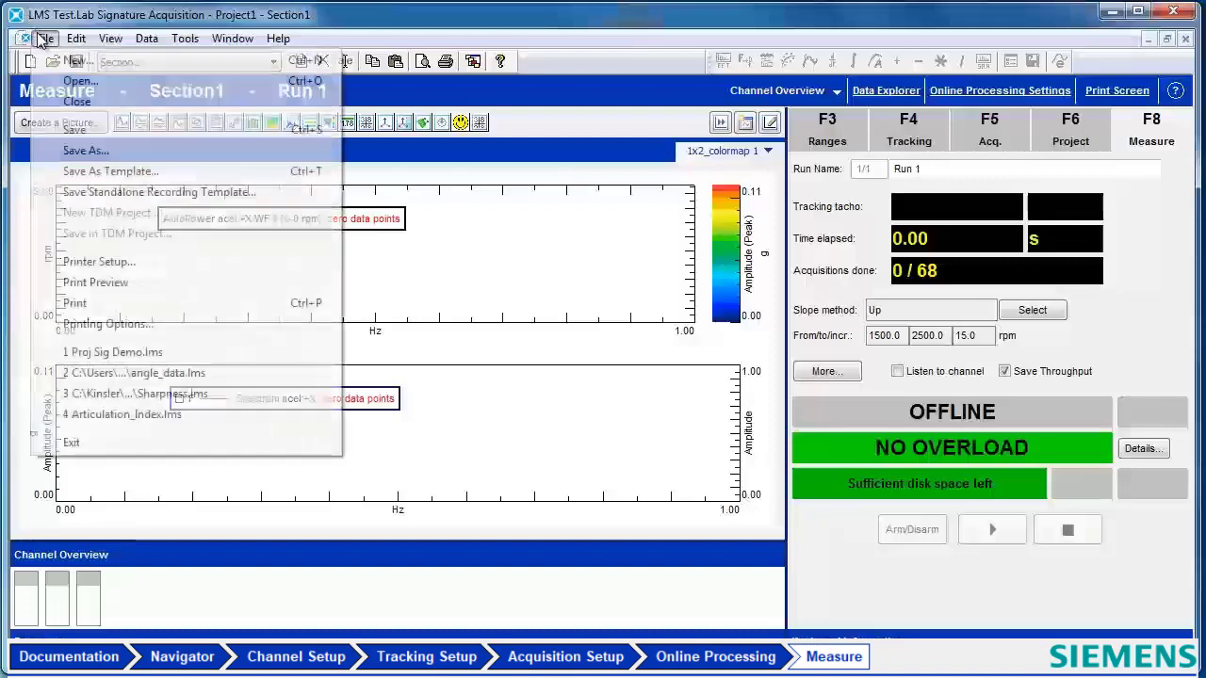
click(72, 171)
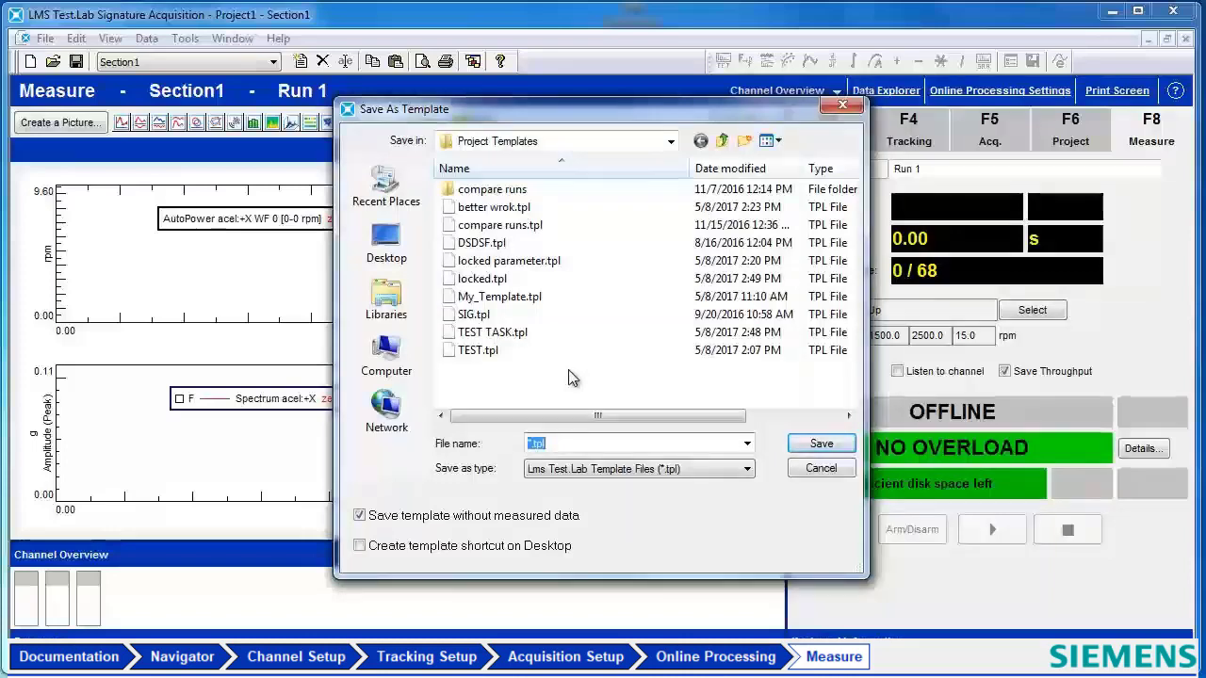
text(My Template)
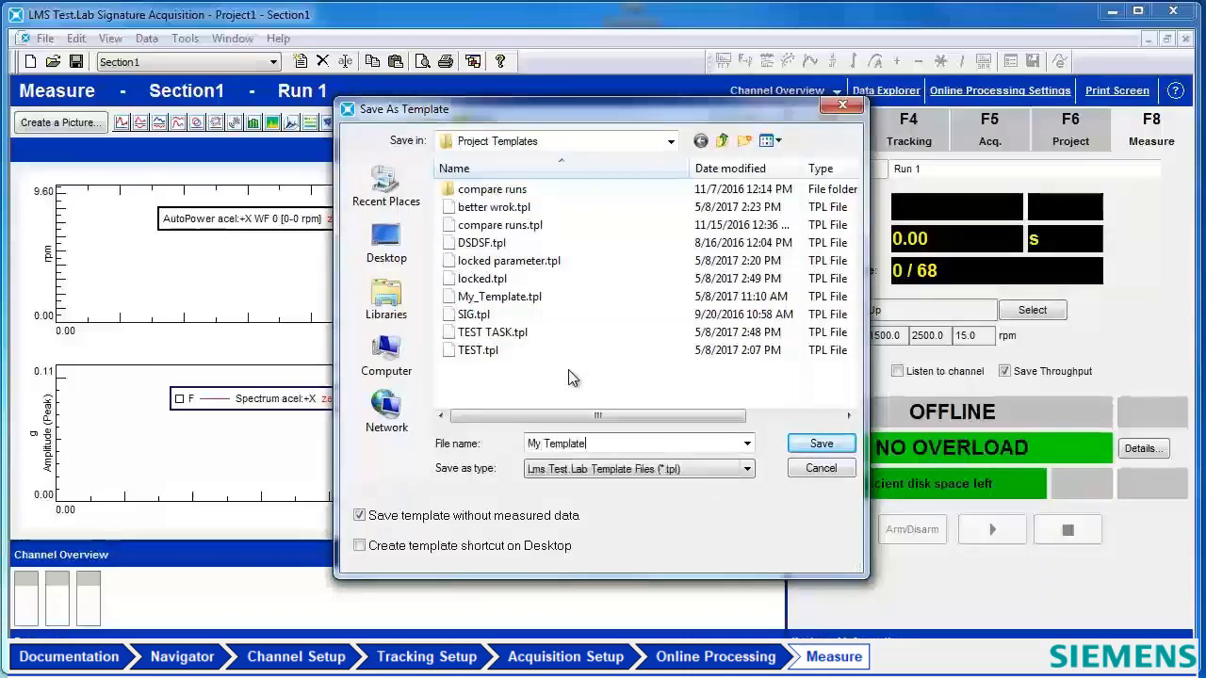
key(Return)
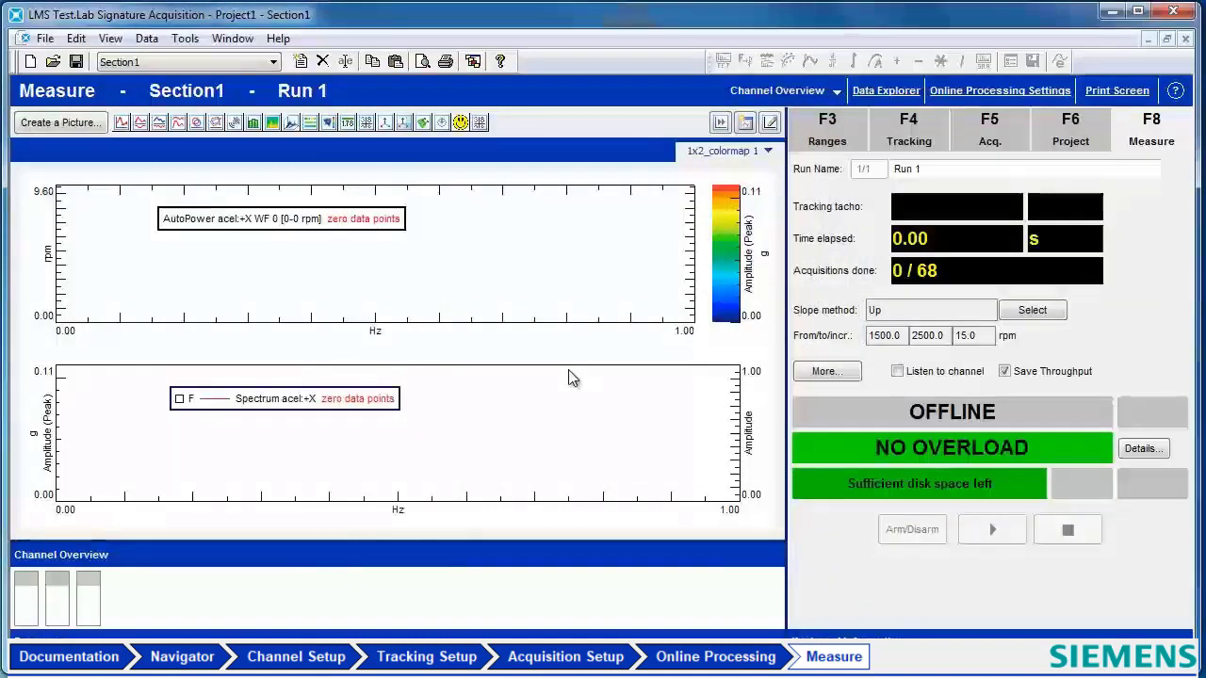
- Discard Project1's changes and create a new project from the 'My Template' template
click(1187, 39)
click(624, 388)
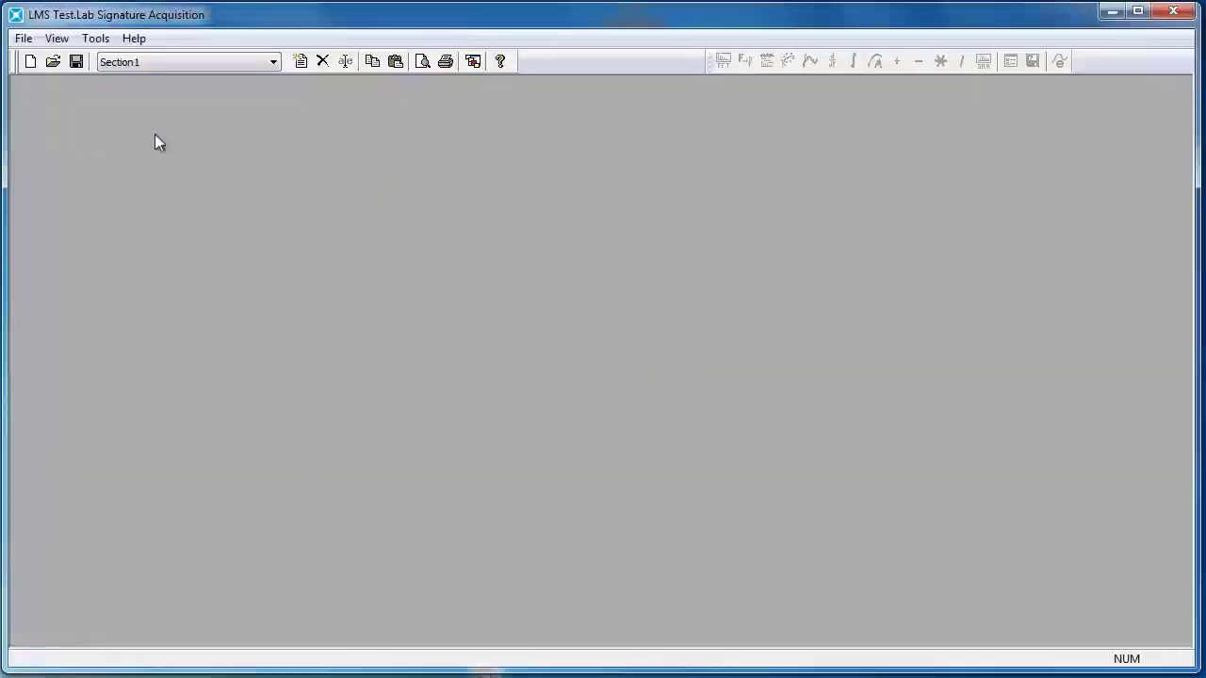
click(23, 38)
click(55, 61)
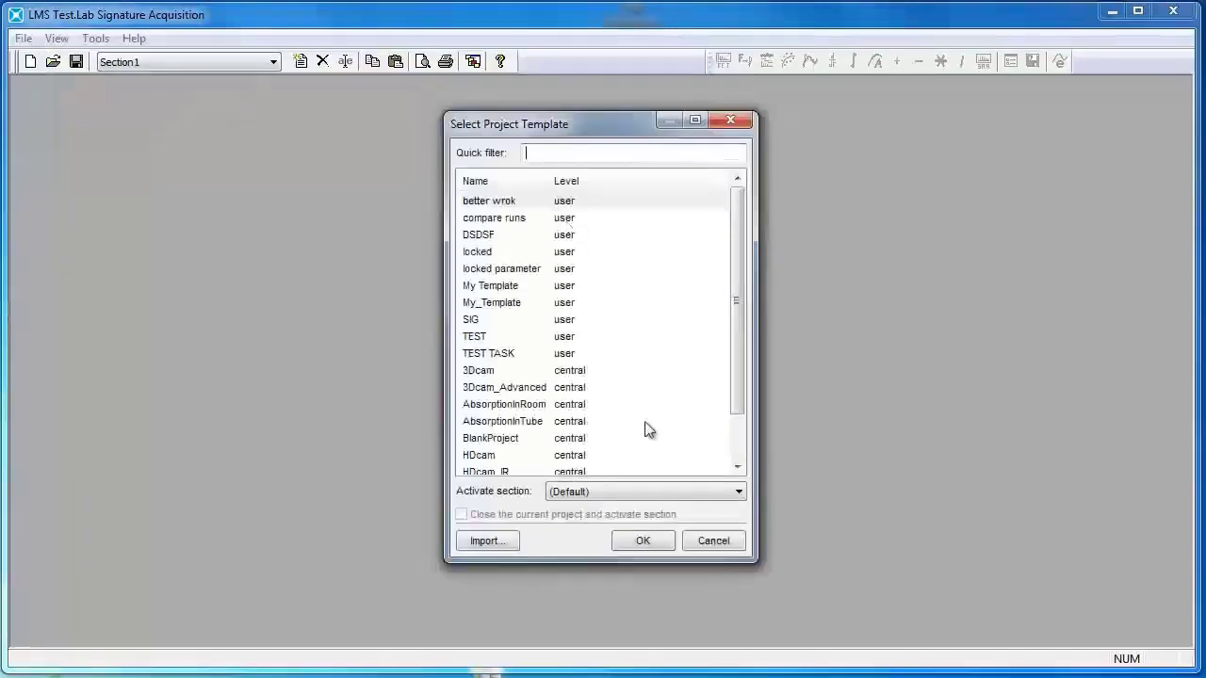
drag(742, 360, 733, 429)
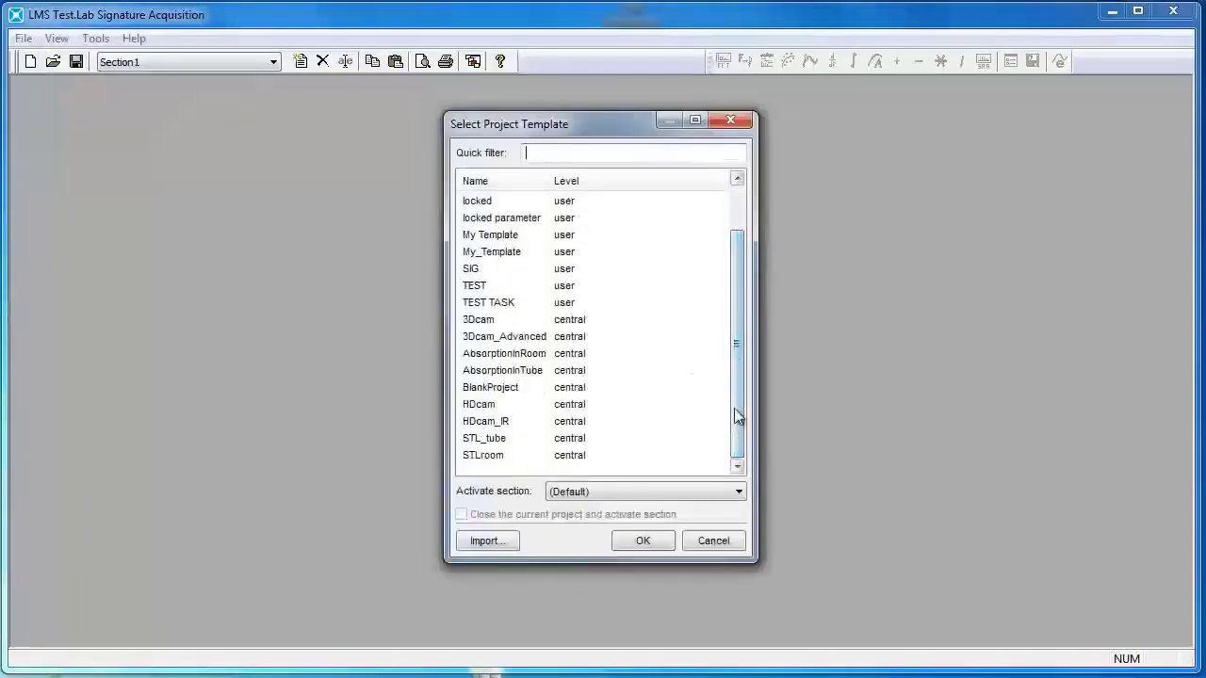
click(517, 235)
click(647, 541)
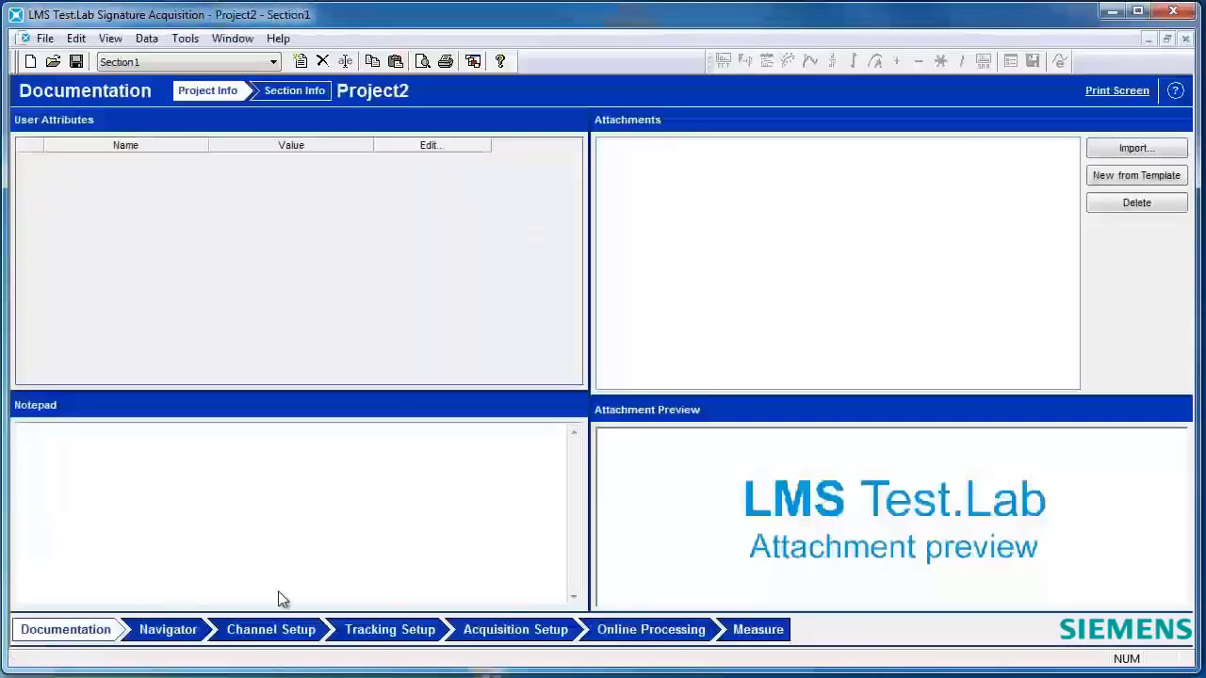
- Check Project2's Channel Setup with only active channels shown, then go to Tracking Setup
click(266, 641)
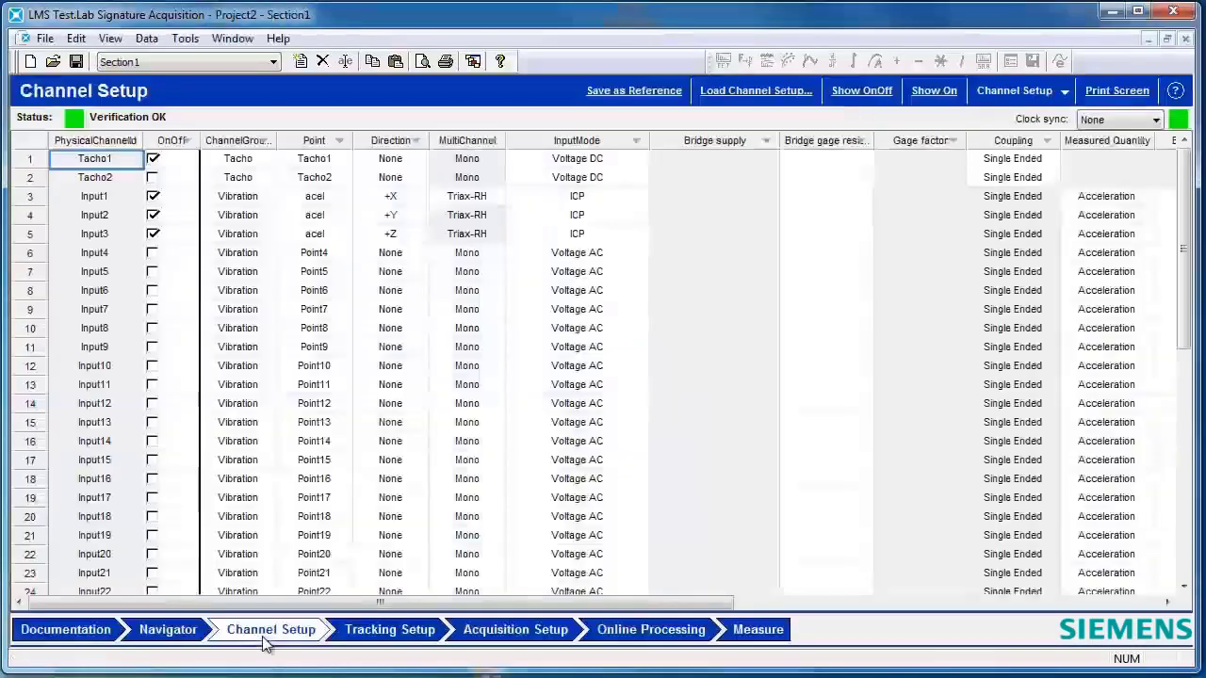
click(931, 92)
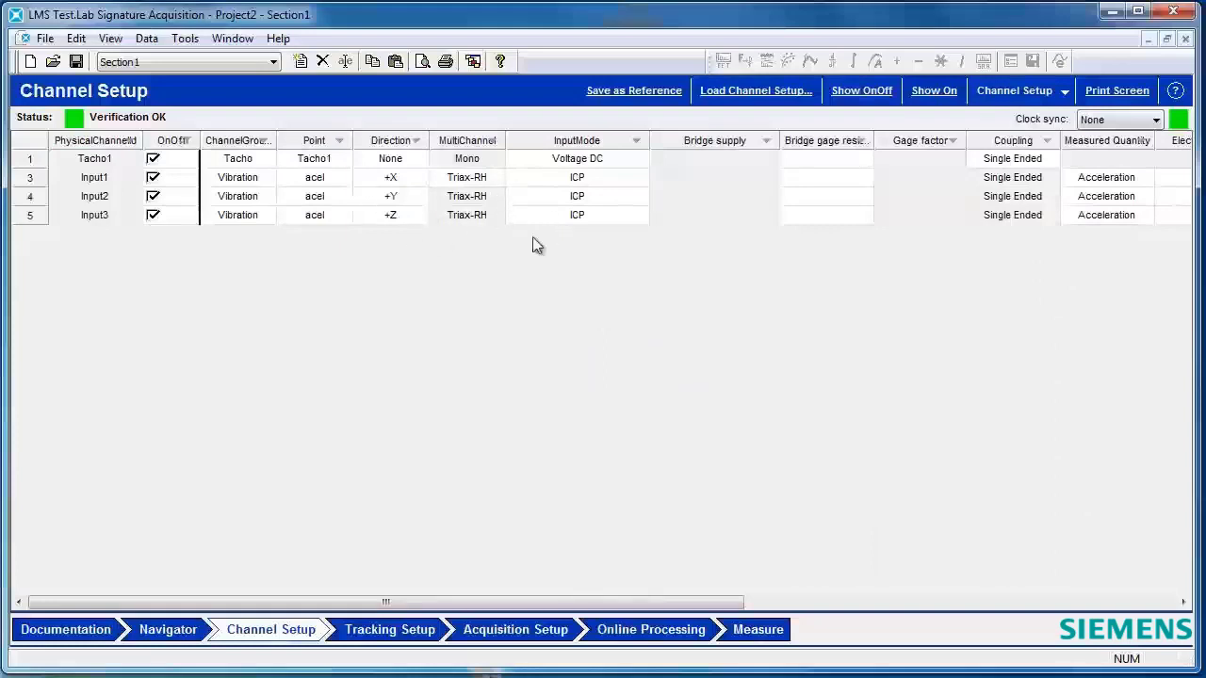
click(401, 631)
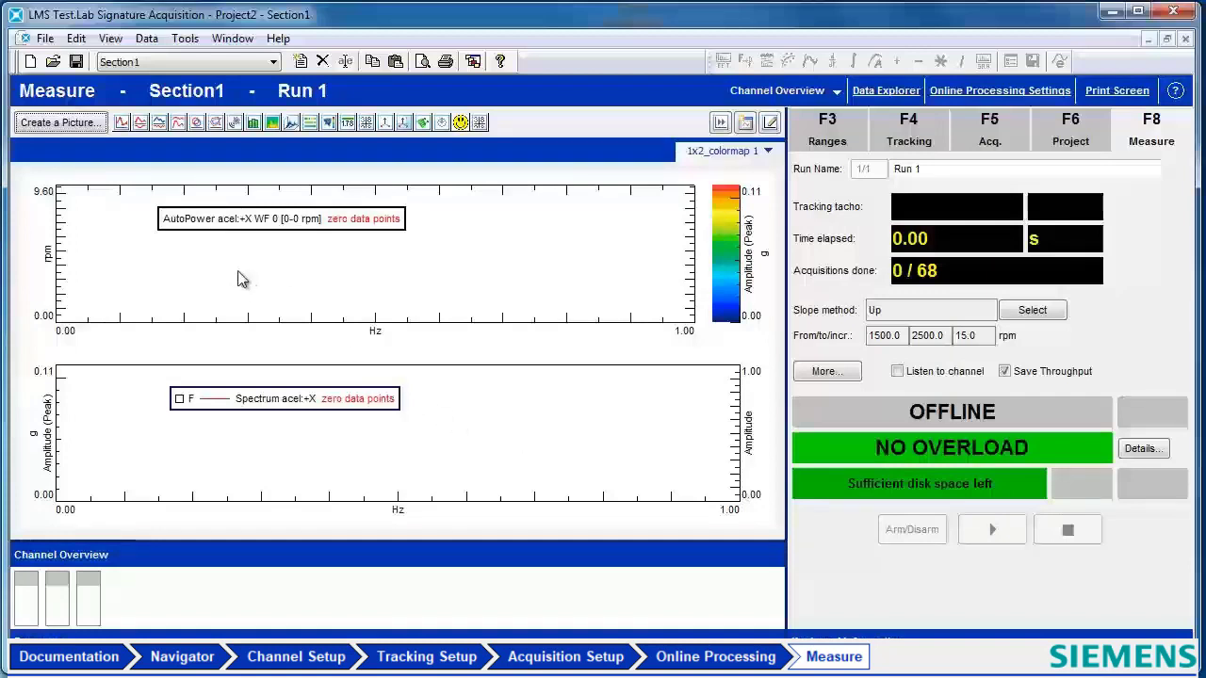
- Save Project2 as template 'Desktop Template' with a desktop shortcut, then close Test.Lab
click(45, 39)
click(142, 171)
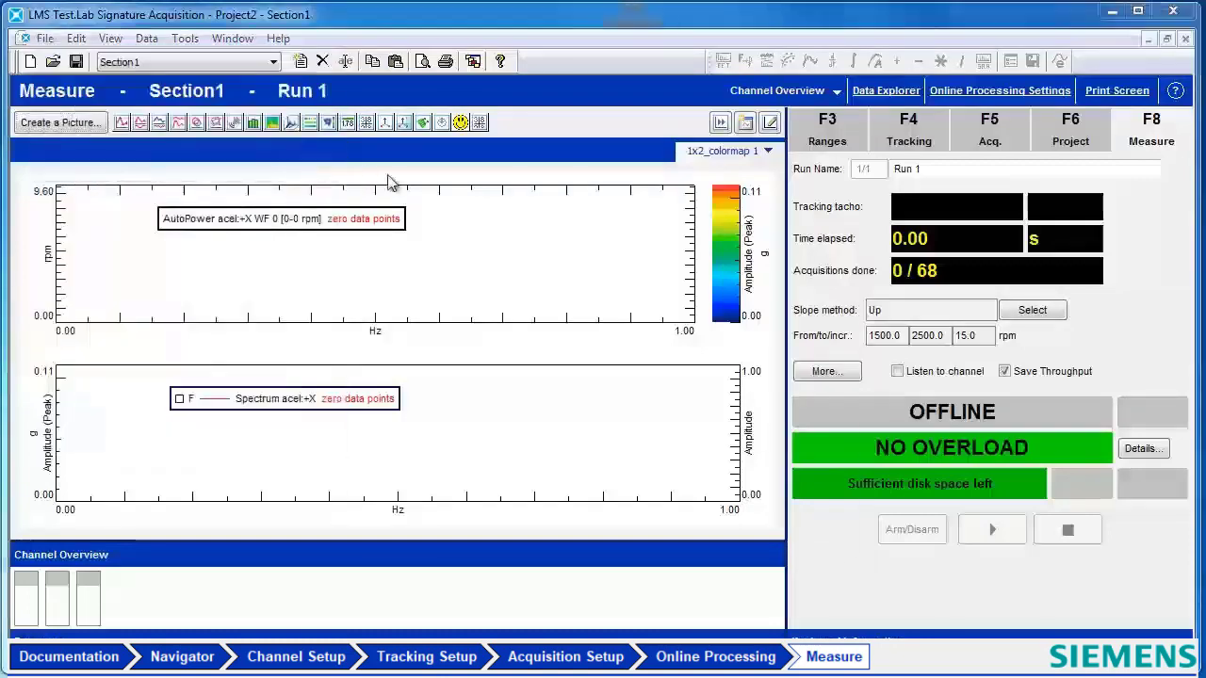
click(359, 546)
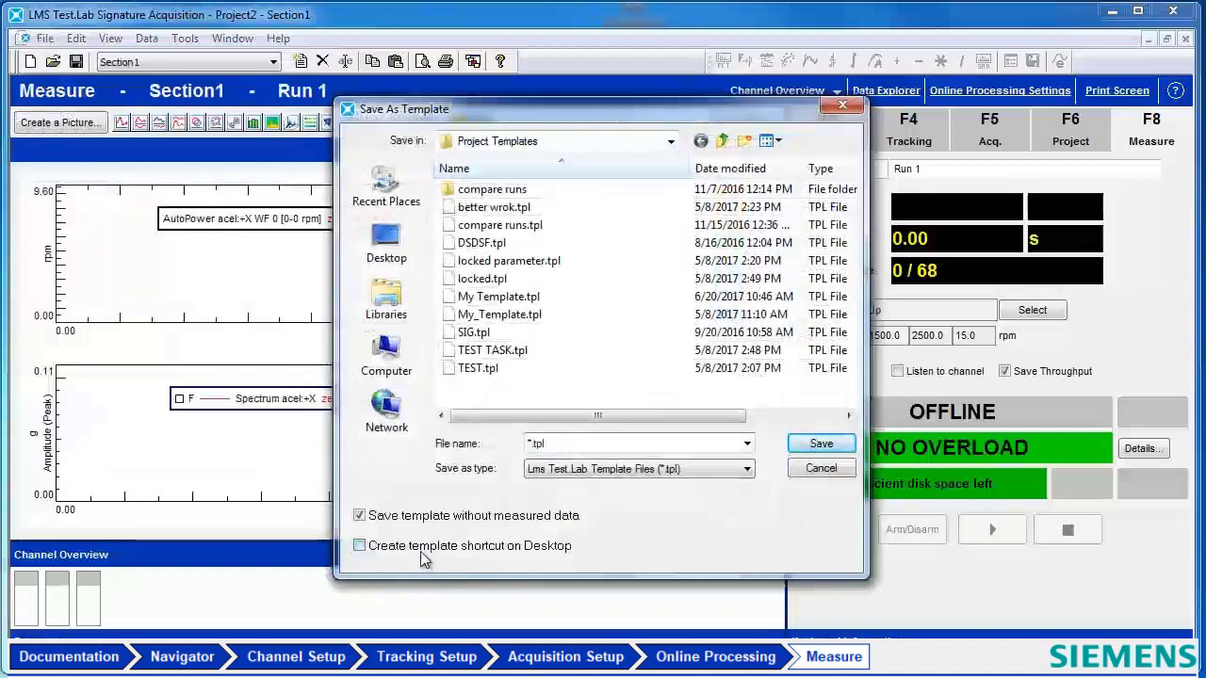
click(565, 446)
text(D)
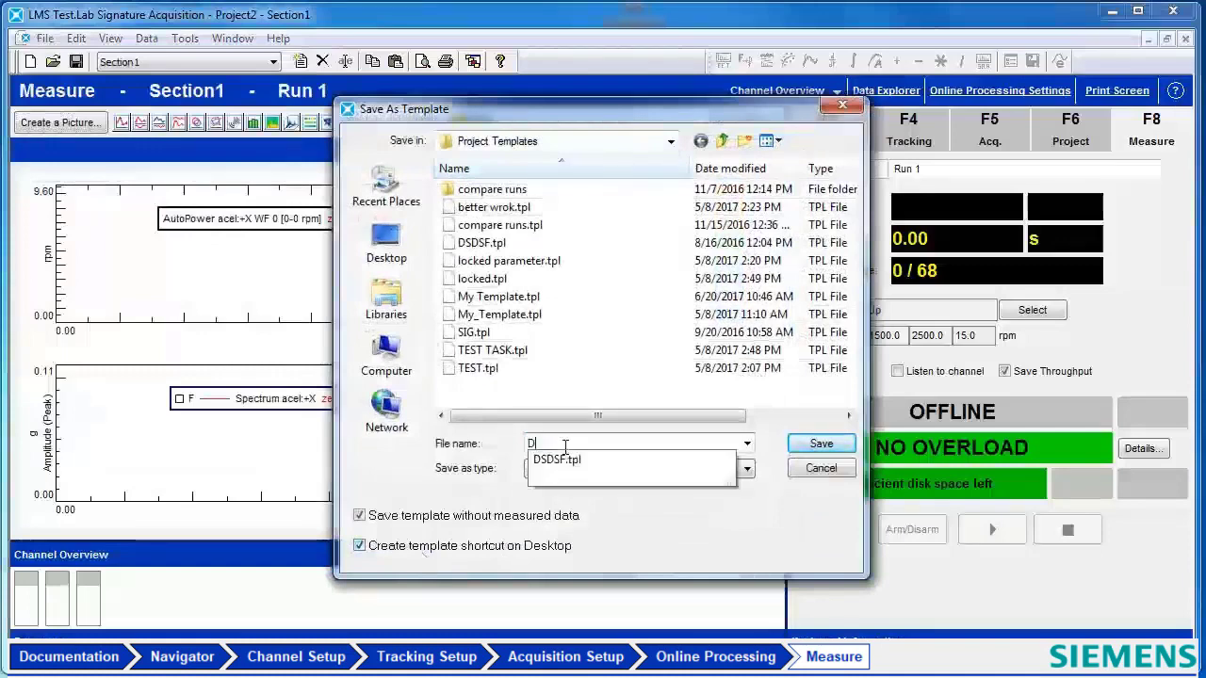
text(esktop\Template)
key(Return)
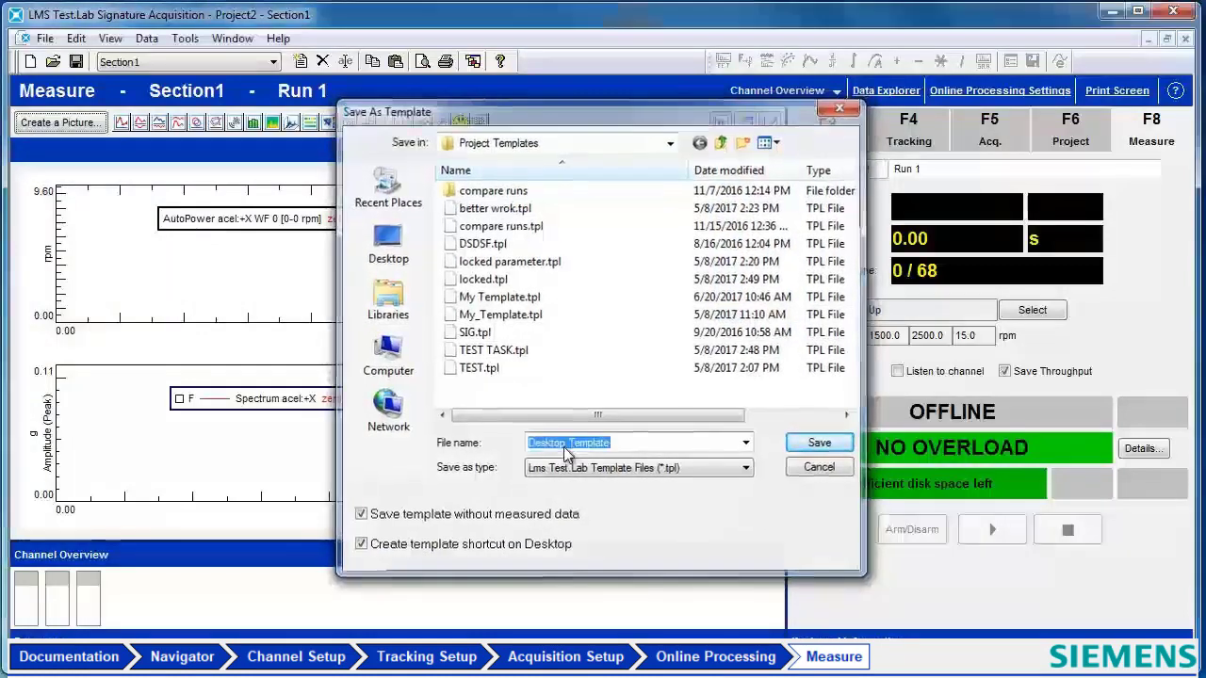
click(1173, 10)
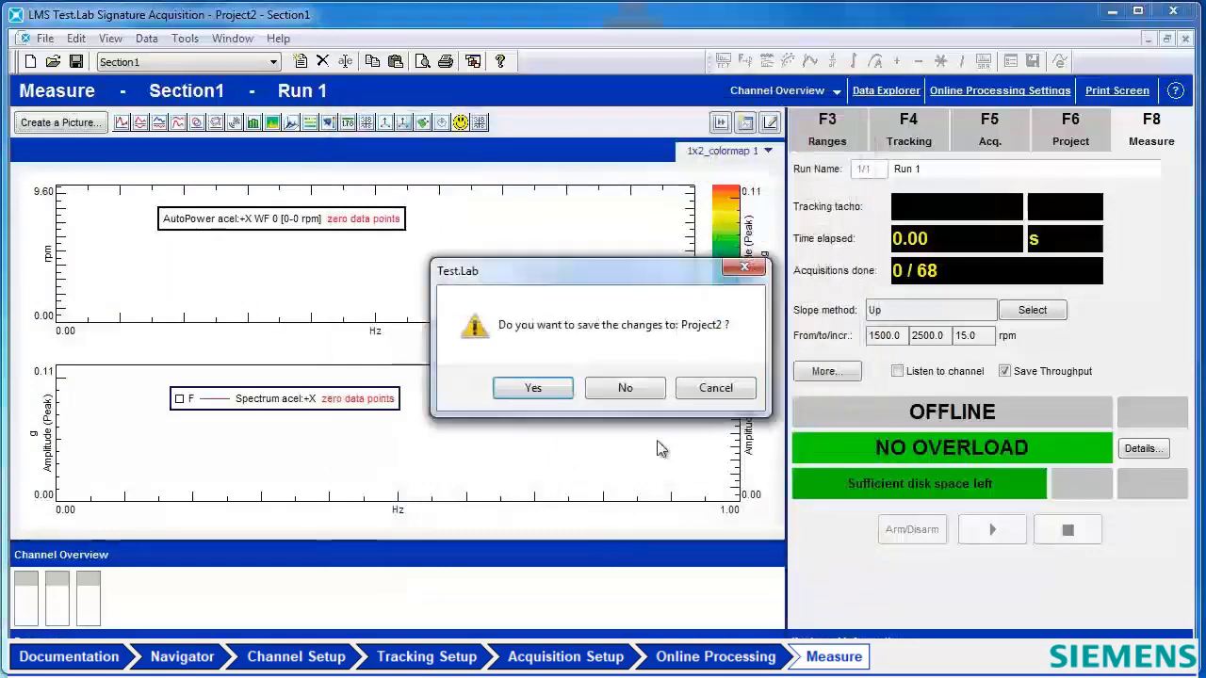
- Discard Project2's changes, relaunch from the Desktop Template shortcut, and view the Documentation worksheet
click(619, 392)
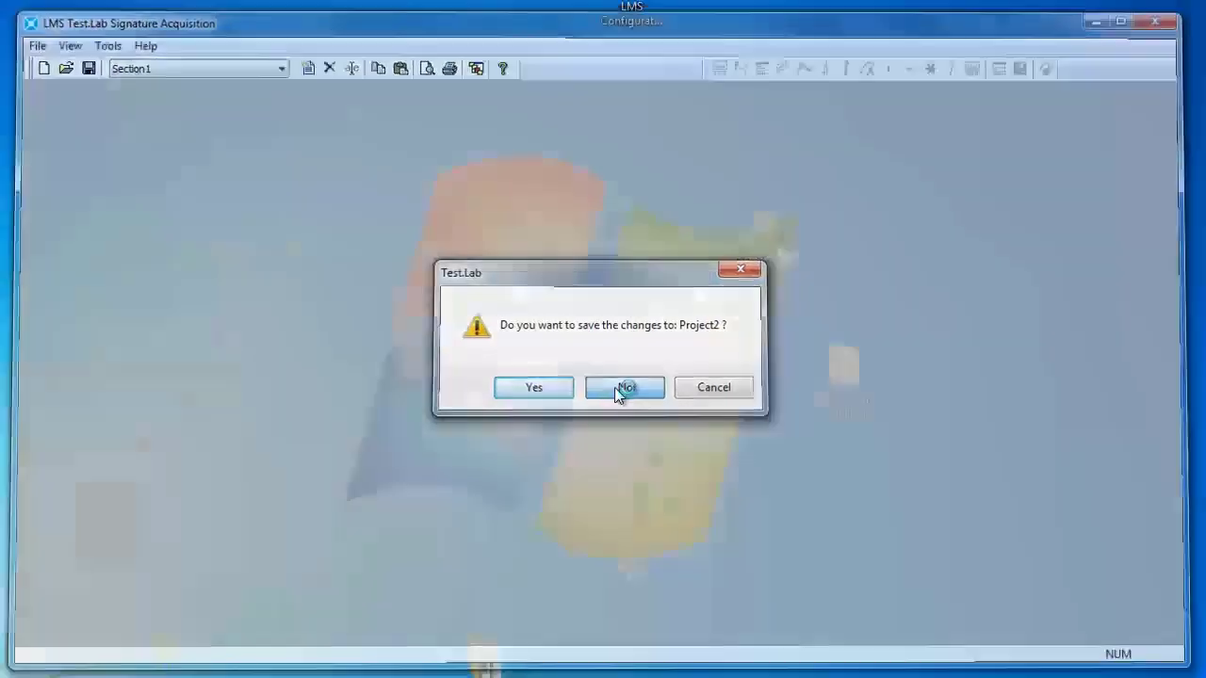
double_click(280, 295)
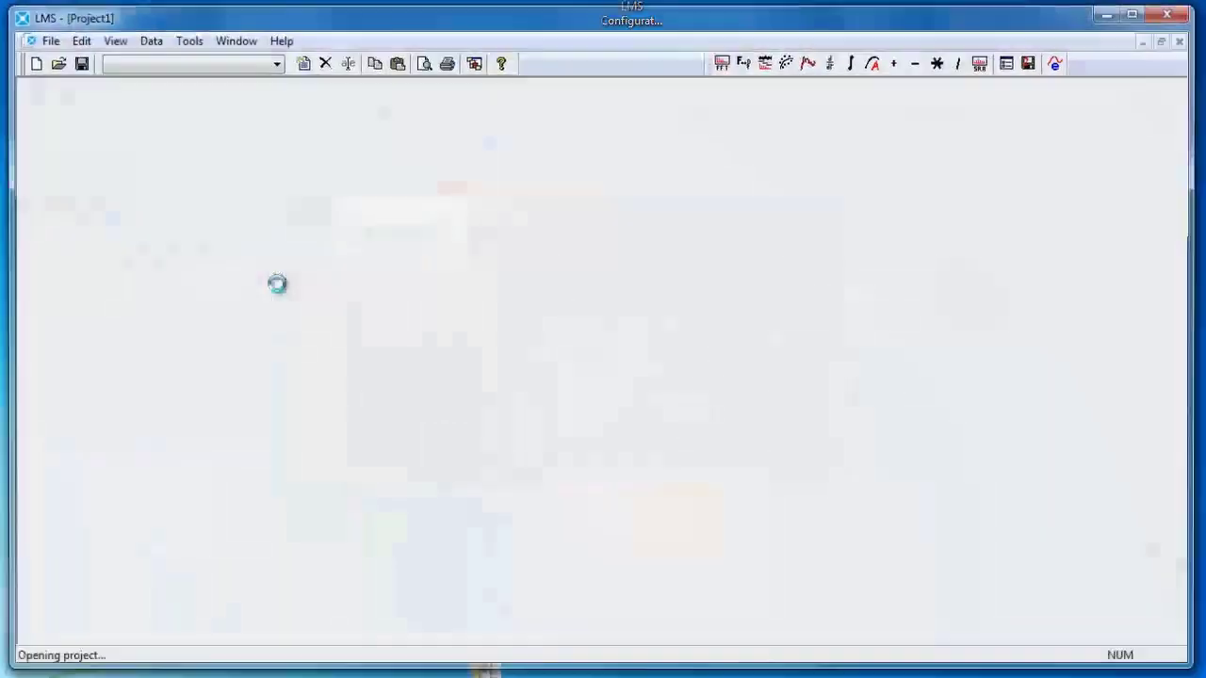
click(179, 629)
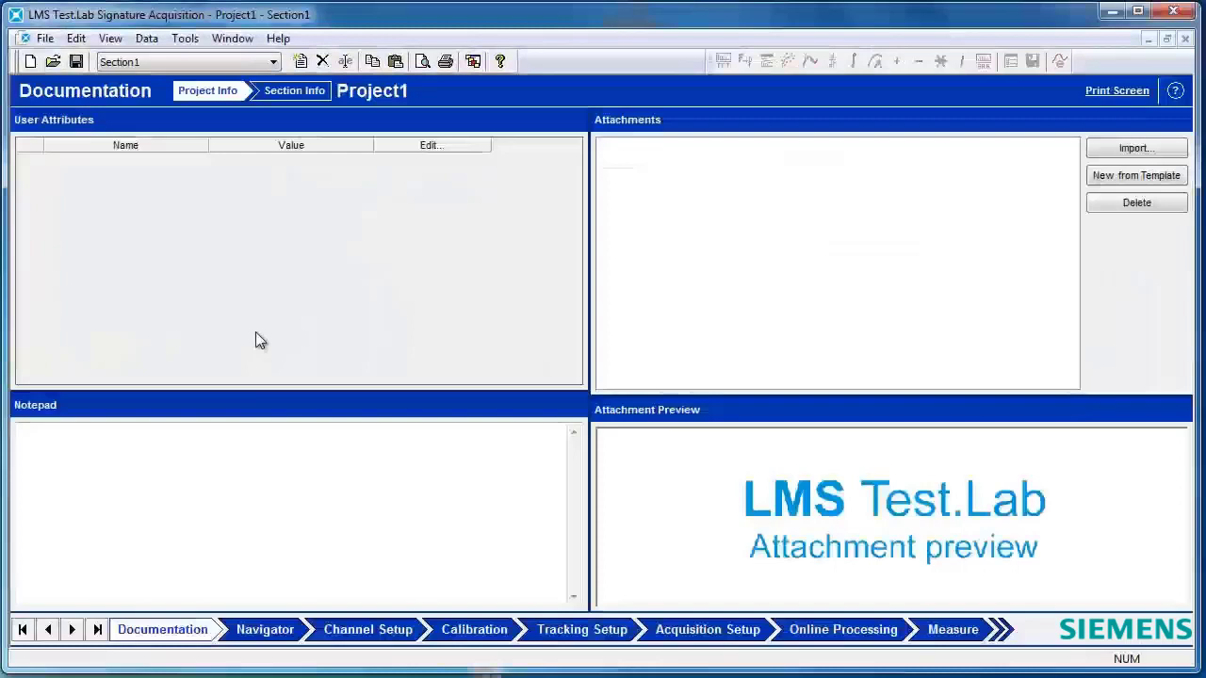
- Review the Channel Setup and Tracking Setup worksheets, confirming Tacho1 tracking from 1500 to 2500 rpm in 15 rpm steps
click(376, 626)
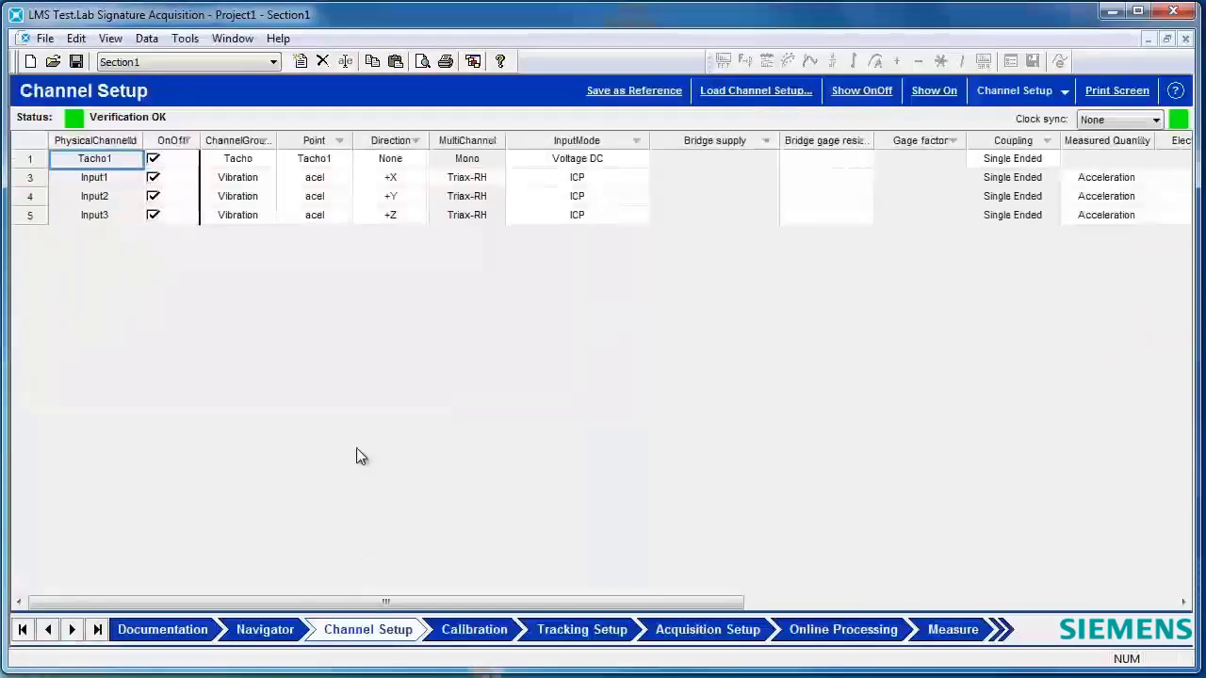
click(608, 631)
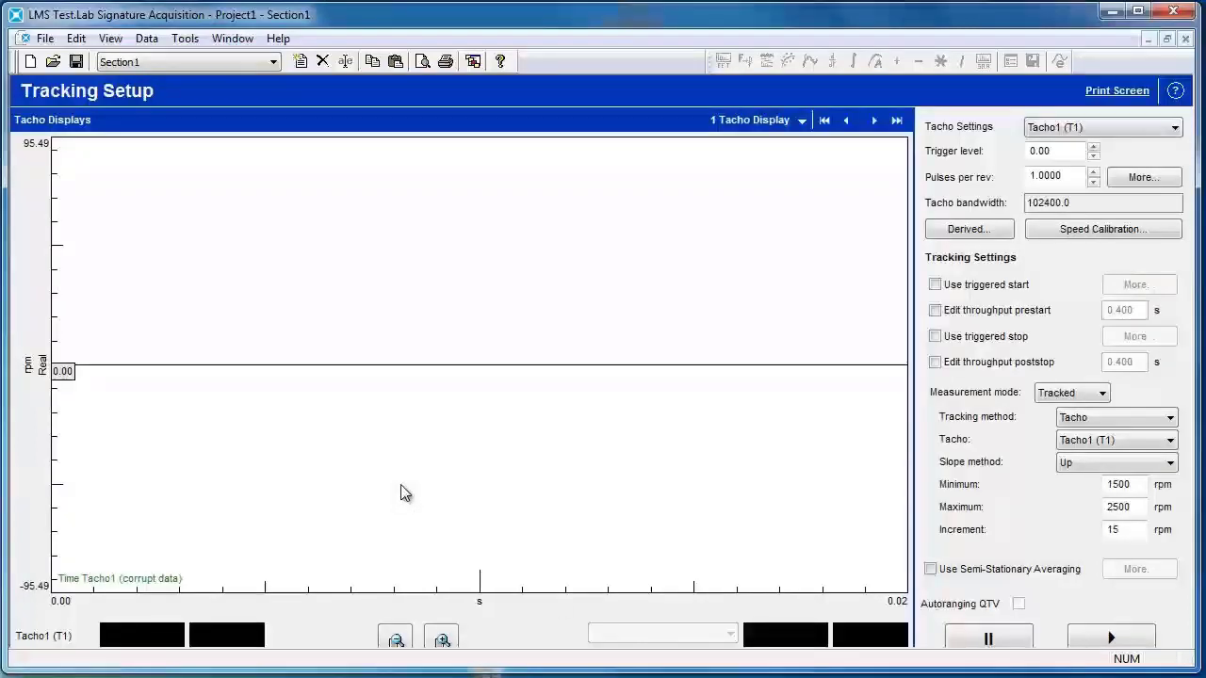